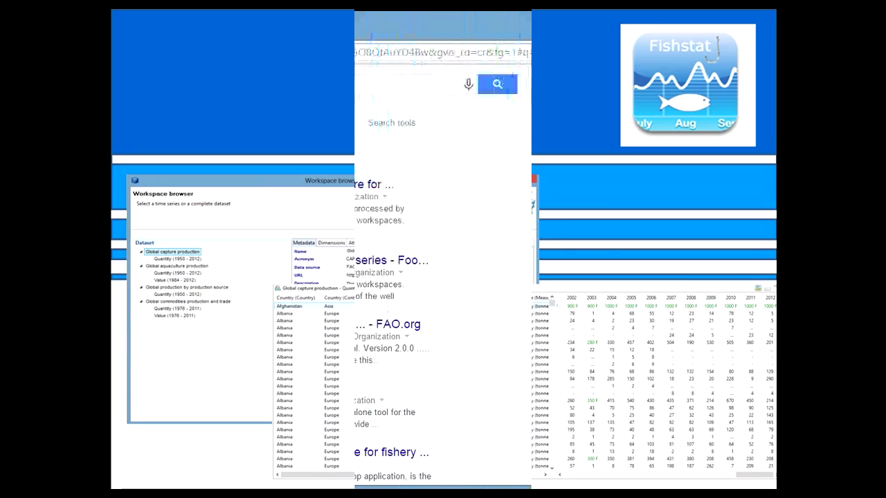
Step: From the FAO FishStatJ page's import section, download the Regional datasets workspace file FAO_FI_Regionals_2014.0.0.fws
{"action": "left_click", "coordinate": [308, 187]}
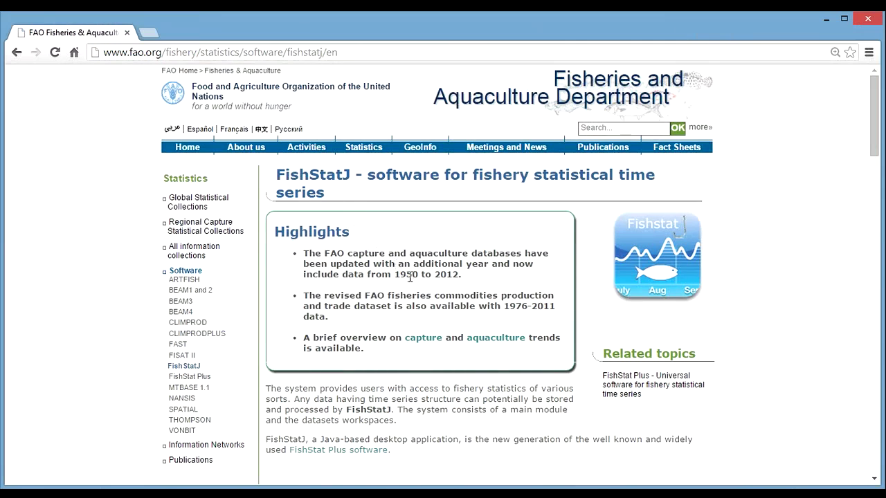
{"action": "scroll", "coordinate": [429, 312], "scroll_direction": "down", "scroll_amount": 3}
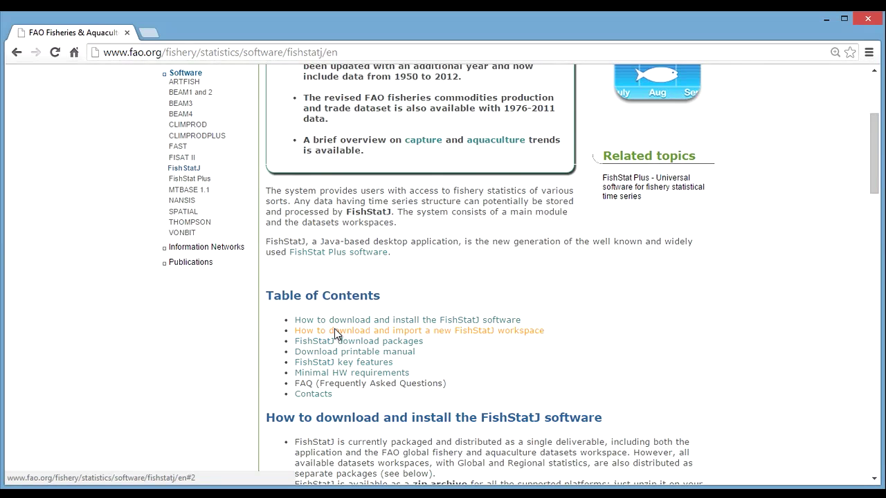
{"action": "left_click", "coordinate": [335, 330]}
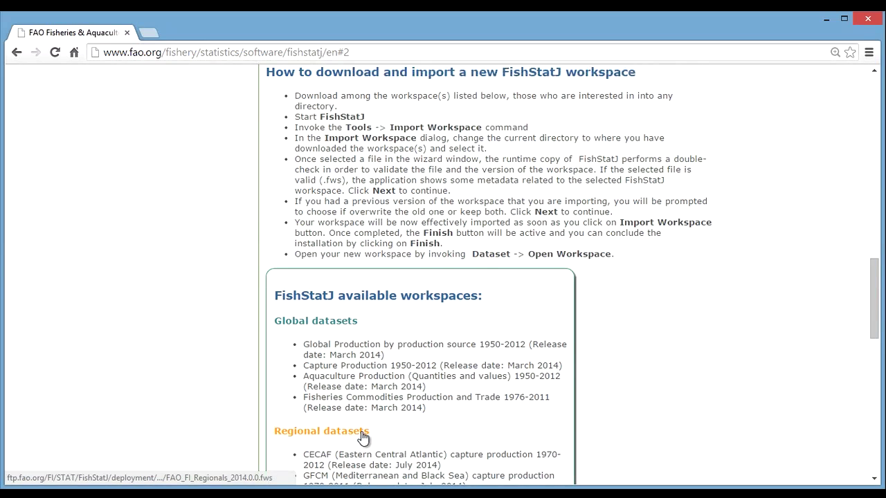
{"action": "scroll", "coordinate": [366, 437], "scroll_direction": "down", "scroll_amount": 1}
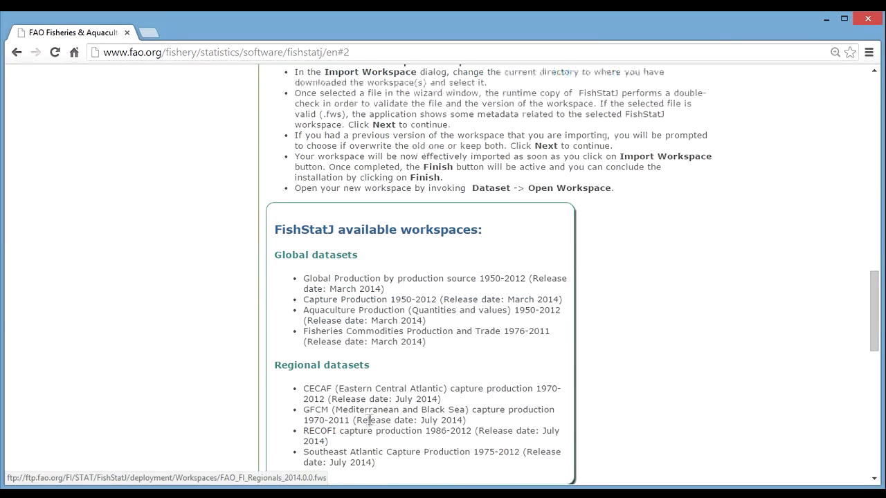
{"action": "left_click", "coordinate": [348, 372]}
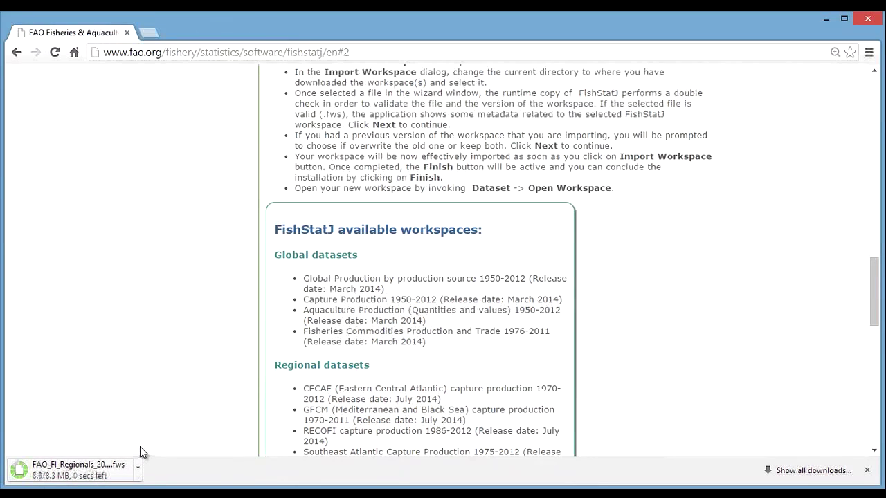
{"action": "left_click", "coordinate": [809, 472]}
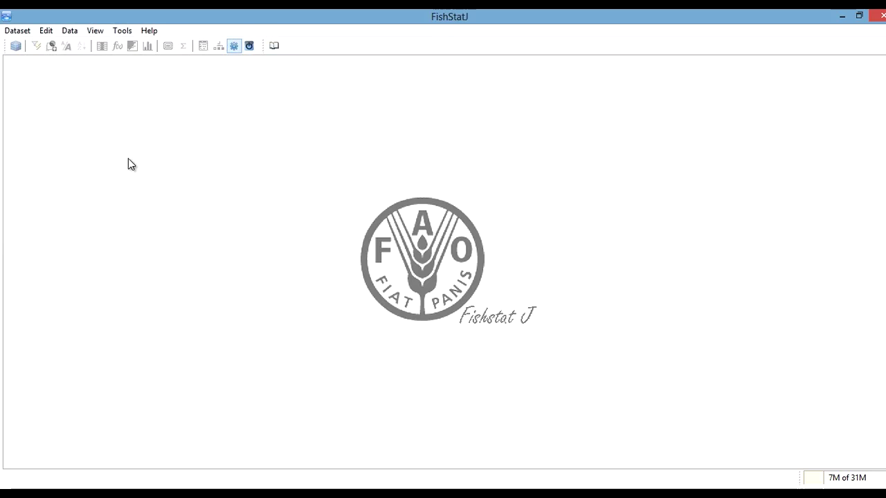
Step: Open the workspaces browser from Dataset > Open workspace > Browse workspaces
{"action": "left_click", "coordinate": [19, 33]}
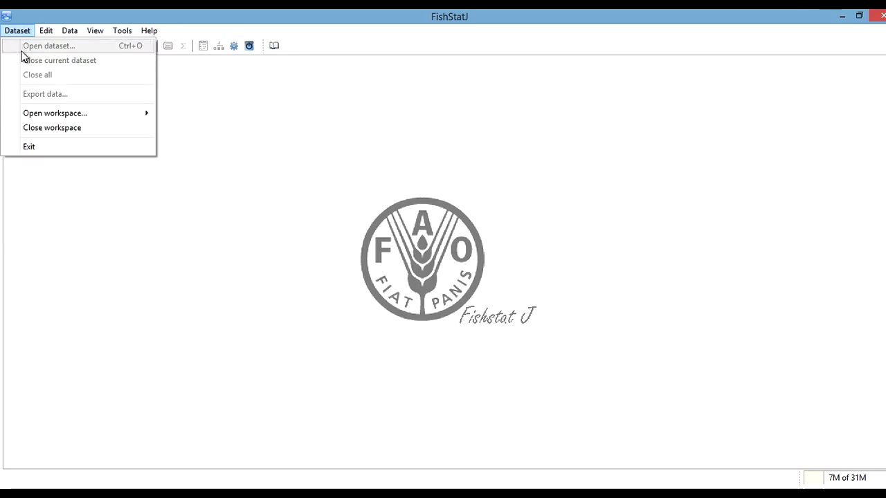
{"action": "mouse_move", "coordinate": [55, 113]}
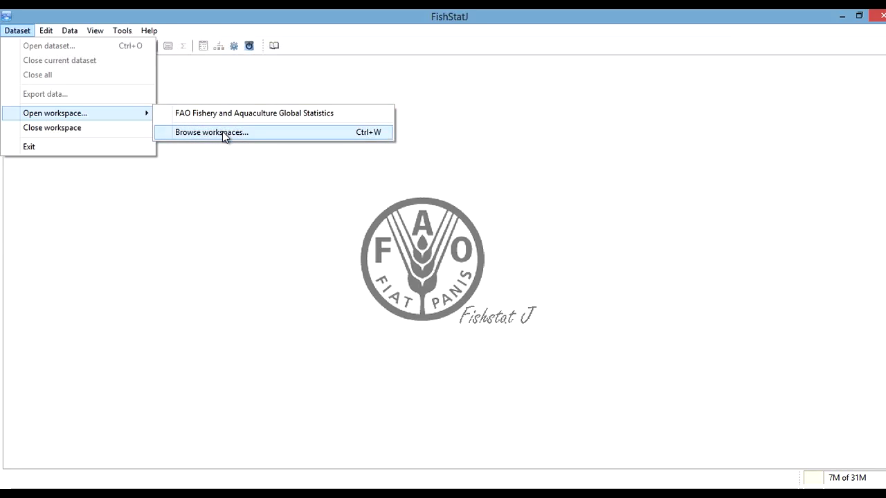
{"action": "left_click", "coordinate": [222, 133]}
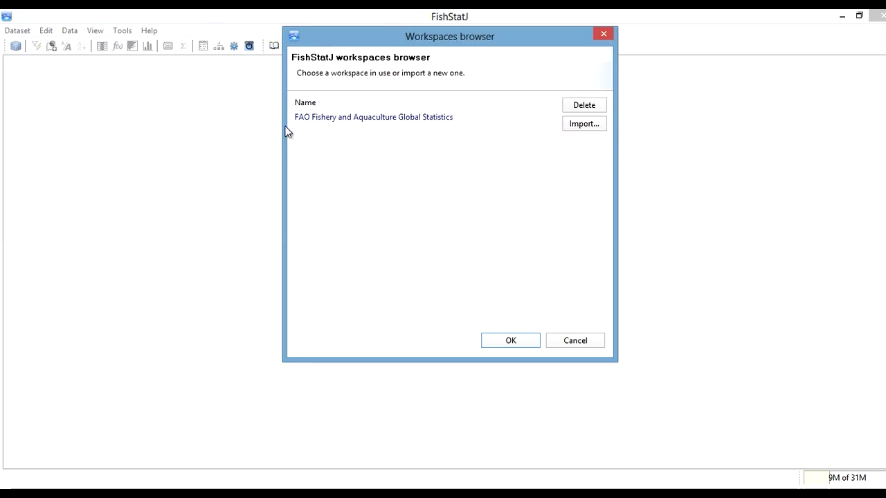
Step: Import FAO_FI_Regionals_2014.0.0.fws from Downloads and confirm the workspace installation
{"action": "left_click", "coordinate": [589, 128]}
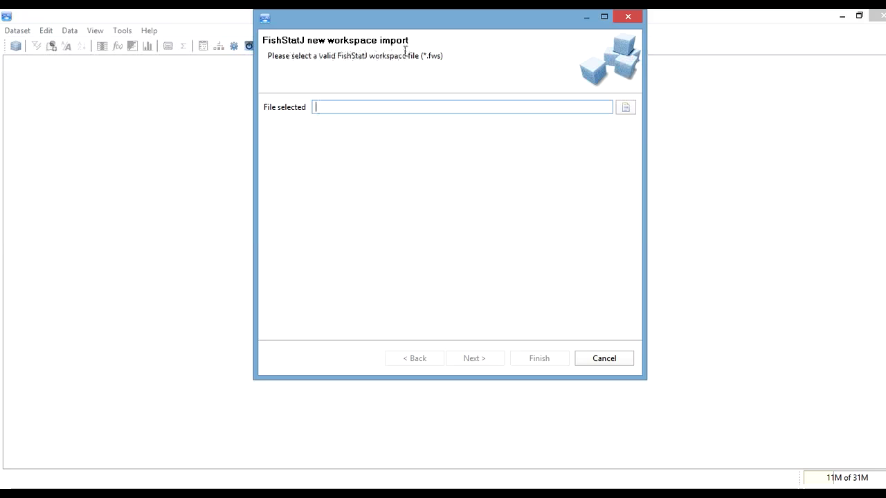
{"action": "left_click", "coordinate": [625, 108]}
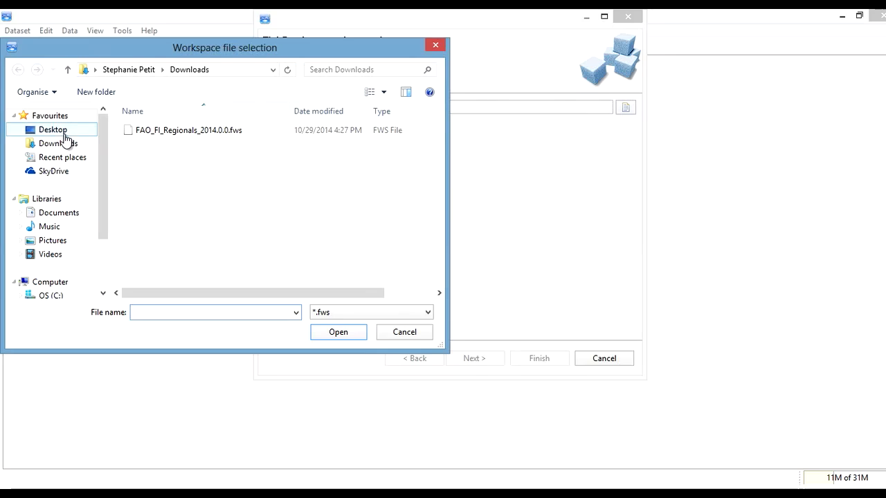
{"action": "left_click", "coordinate": [147, 129]}
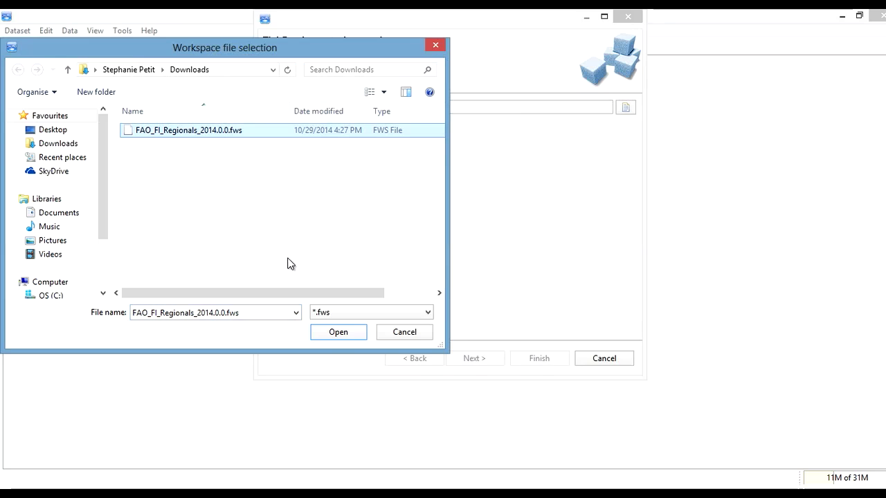
{"action": "left_click", "coordinate": [334, 333]}
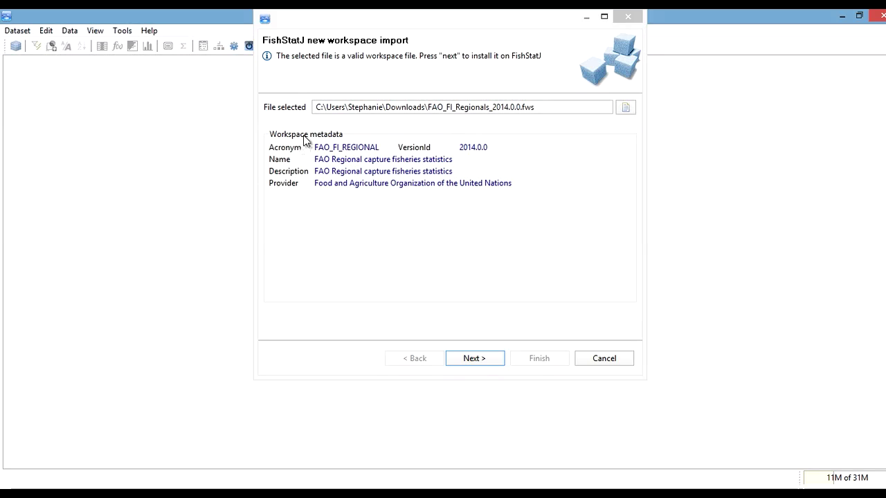
{"action": "left_click", "coordinate": [459, 358]}
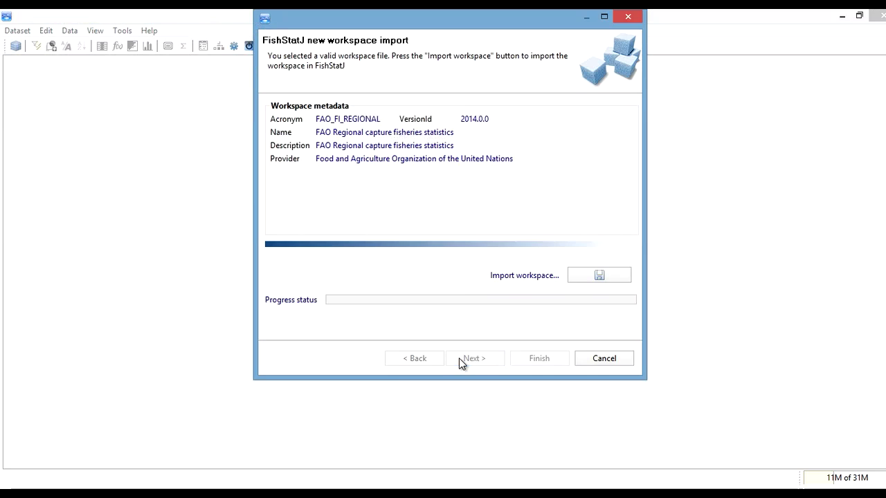
{"action": "left_click", "coordinate": [581, 276]}
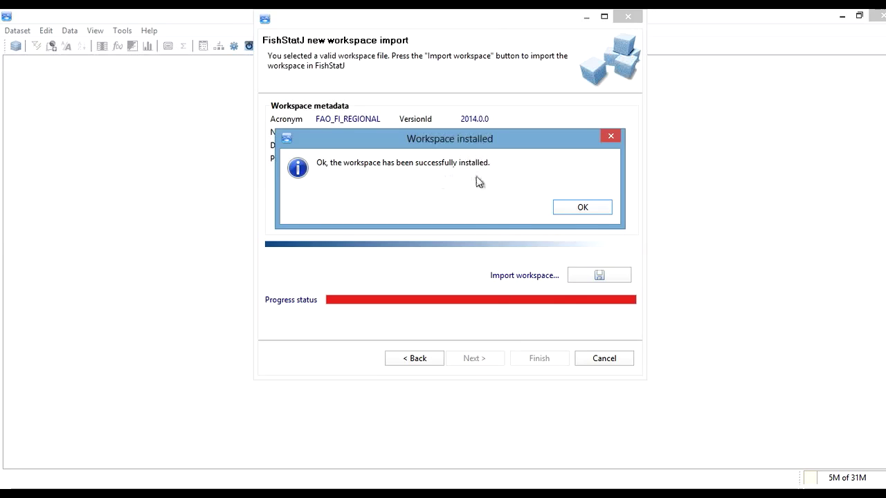
{"action": "left_click", "coordinate": [585, 209]}
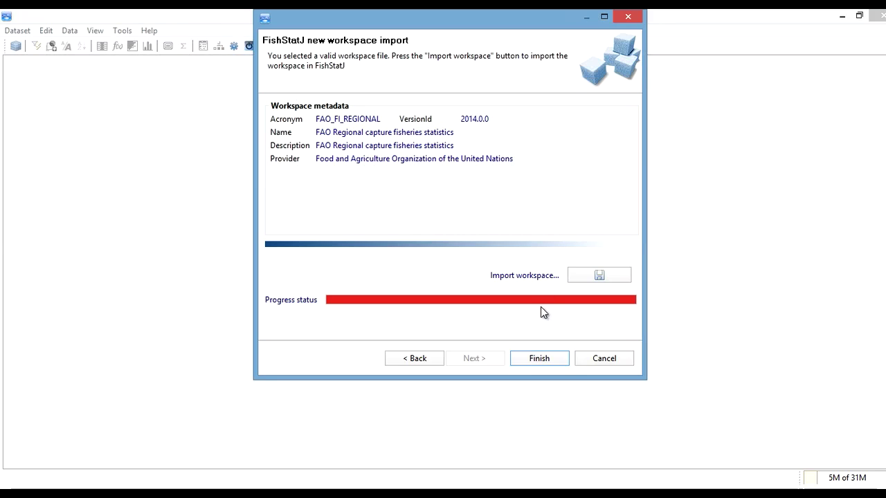
{"action": "left_click", "coordinate": [533, 357]}
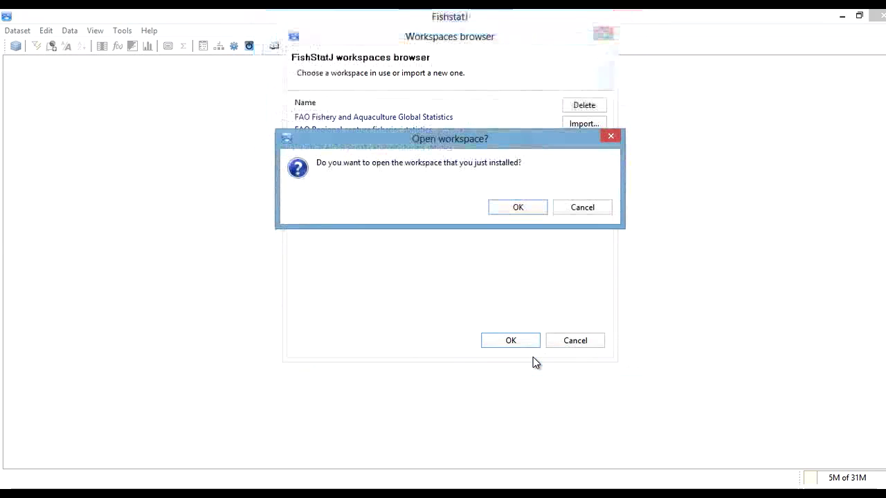
Step: Open the new Regional capture workspace and view Southeast Atlantic capture production's dimensions
{"action": "left_click", "coordinate": [512, 207]}
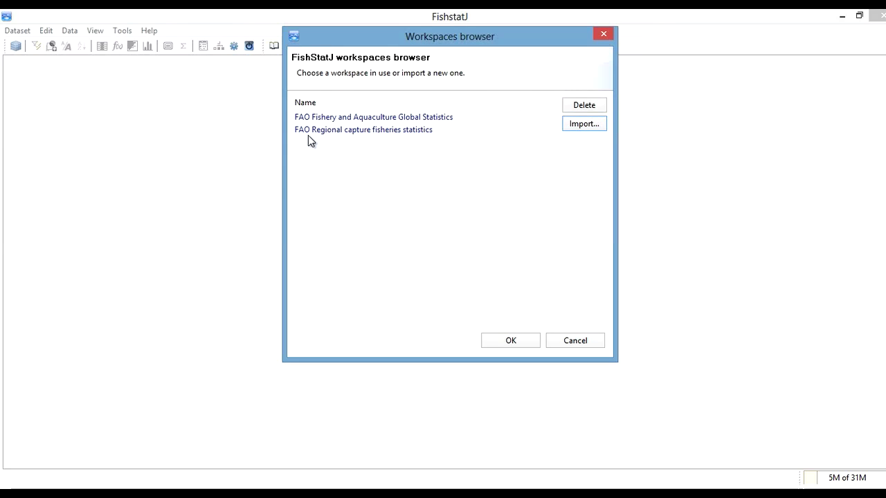
{"action": "left_click", "coordinate": [345, 134]}
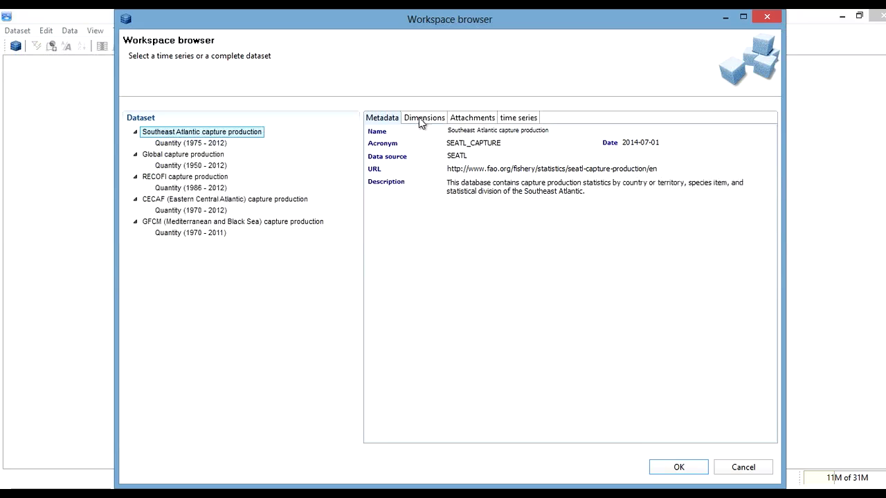
{"action": "left_click", "coordinate": [420, 121]}
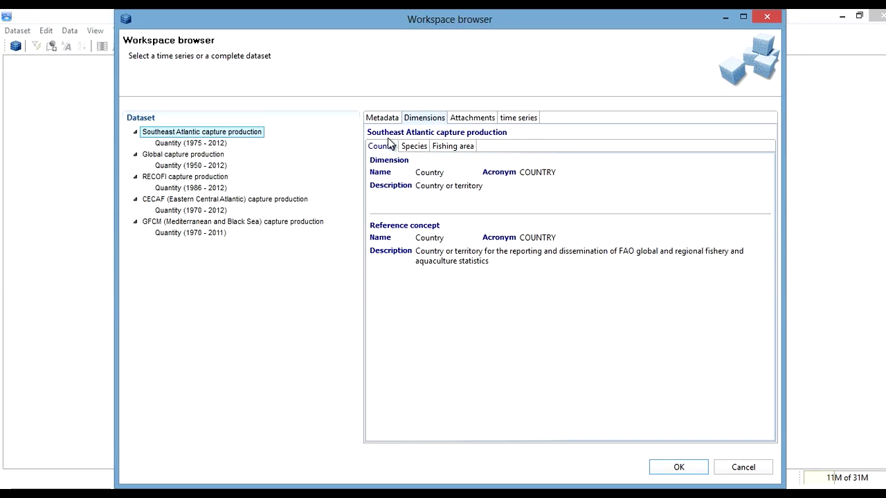
Step: Inspect the Species, Fishing area and Country dimensions and the fishing-area map attachment
{"action": "left_click", "coordinate": [415, 147]}
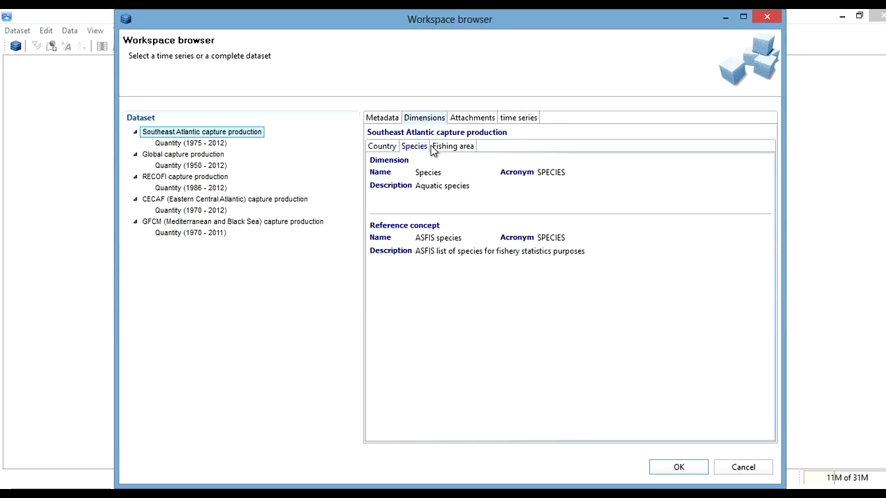
{"action": "left_click", "coordinate": [451, 146]}
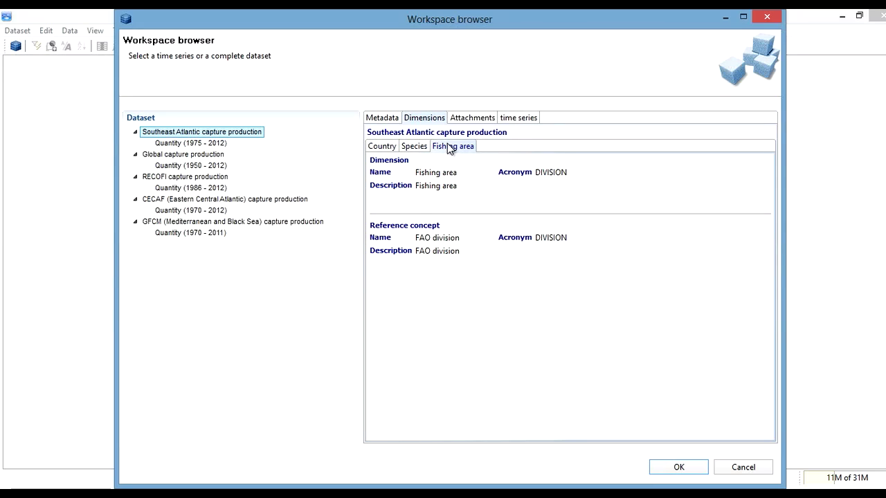
{"action": "left_click", "coordinate": [381, 148]}
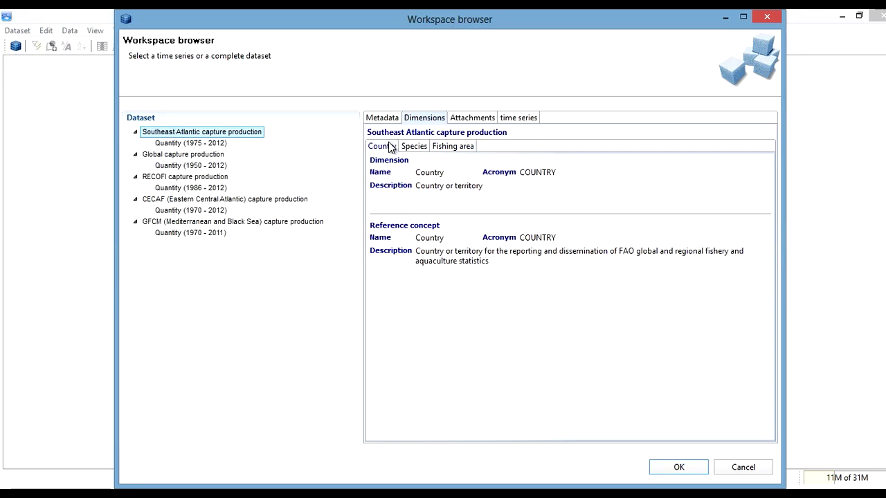
{"action": "left_click", "coordinate": [484, 122]}
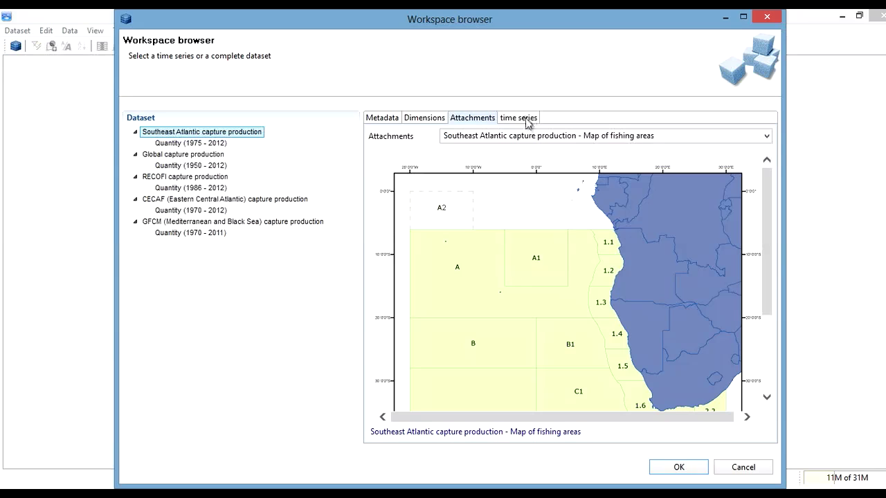
{"action": "left_click", "coordinate": [766, 136]}
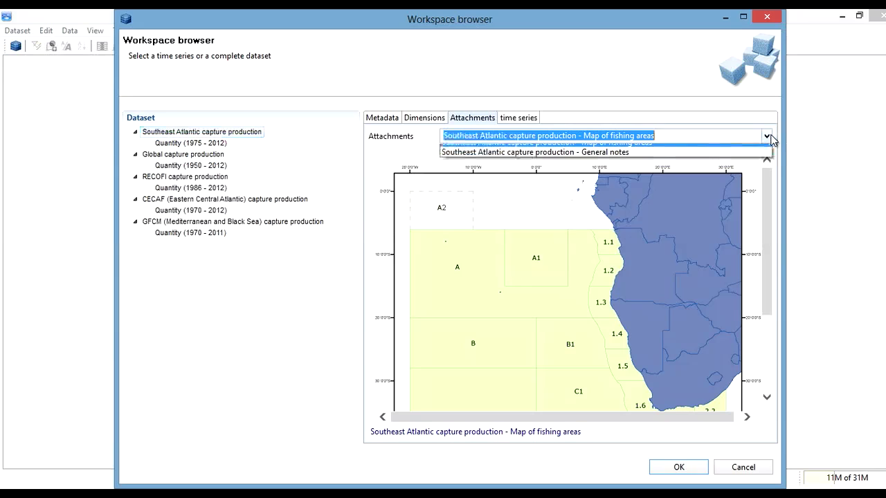
{"action": "left_click", "coordinate": [642, 133]}
Step: Check time series and metadata, then open Global capture production Quantity (1950–2012)
{"action": "left_click", "coordinate": [520, 121]}
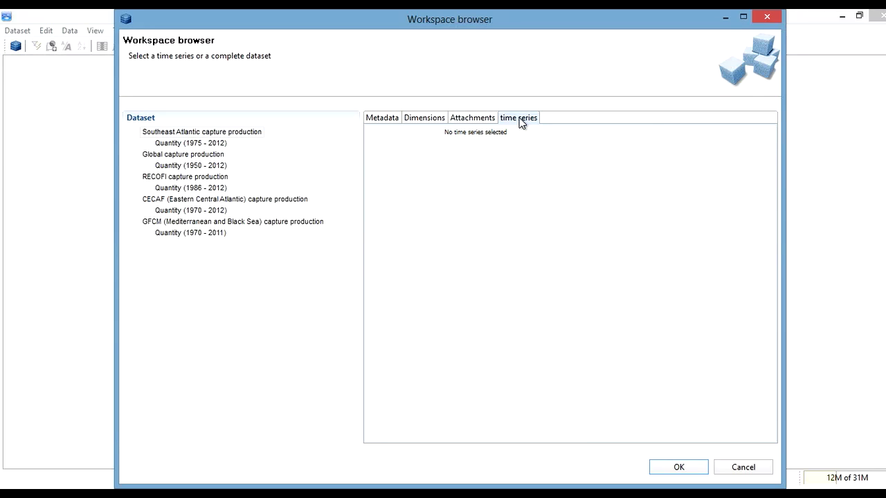
{"action": "left_click", "coordinate": [390, 122]}
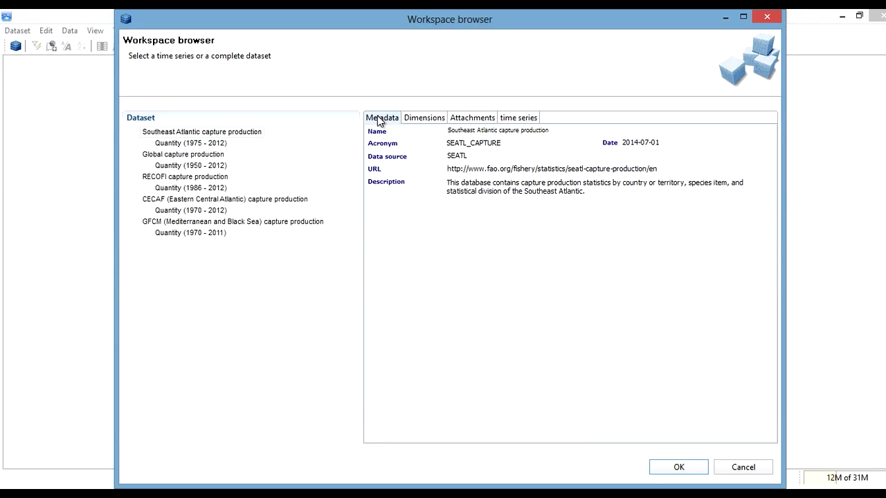
{"action": "mouse_move", "coordinate": [191, 142]}
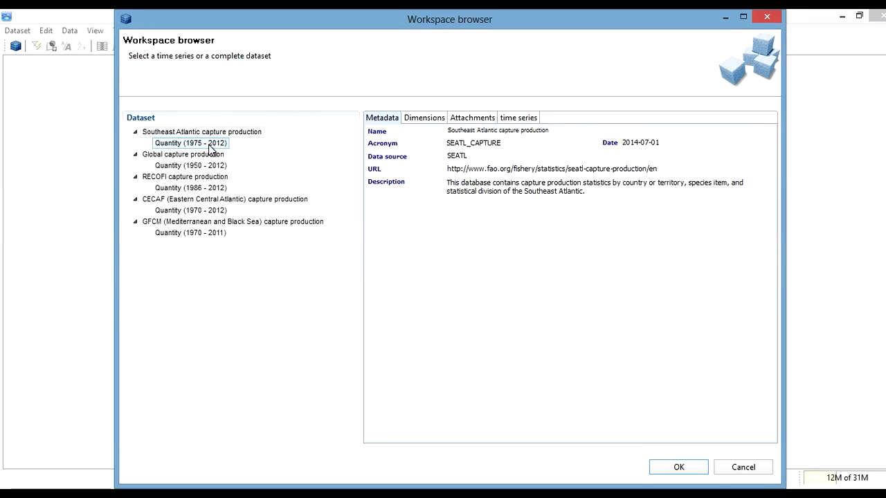
{"action": "left_click", "coordinate": [196, 166]}
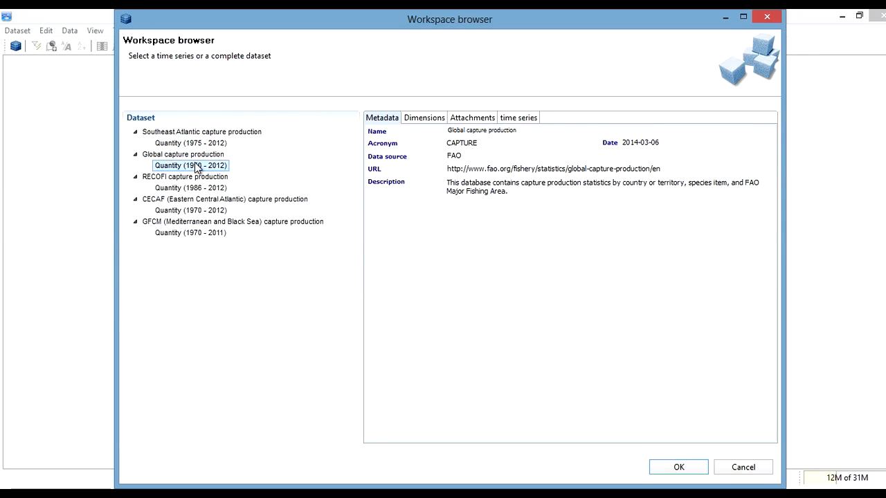
{"action": "left_click", "coordinate": [664, 469]}
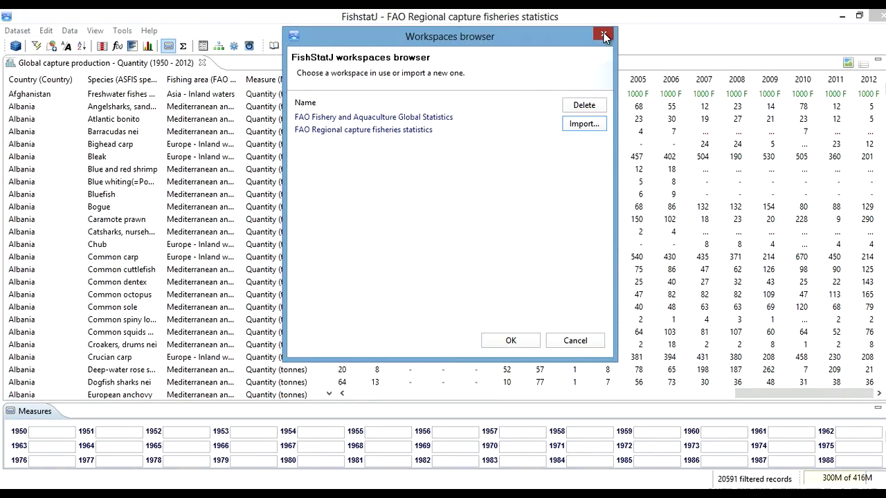
Step: Show the Bogue record's yearly values in an enlarged measures panel, then reopen the workspace browser
{"action": "left_click", "coordinate": [604, 33]}
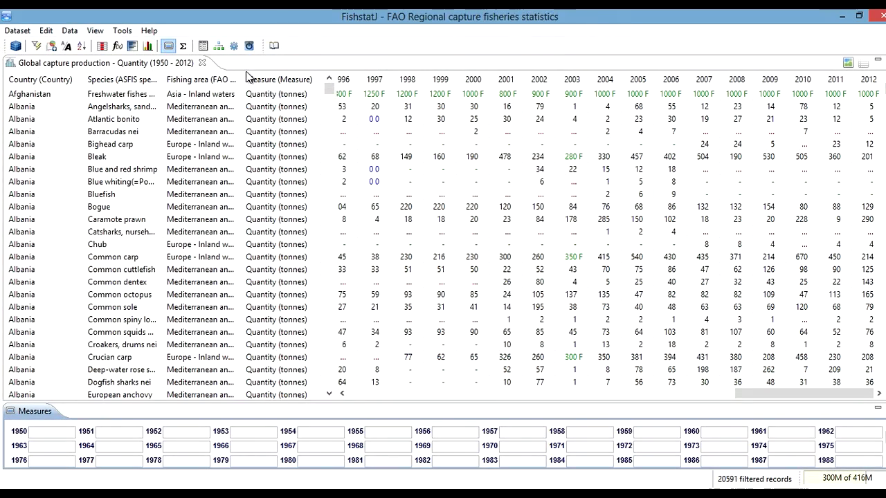
{"action": "left_click", "coordinate": [92, 90]}
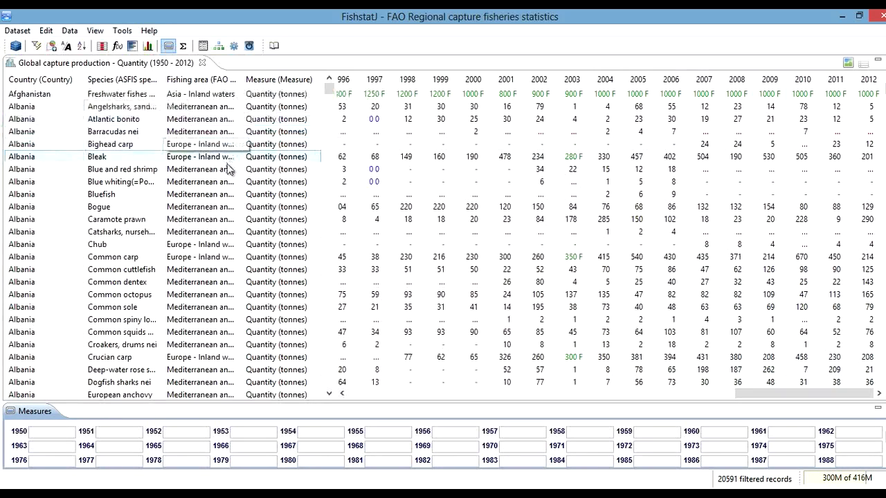
{"action": "left_click", "coordinate": [54, 184]}
{"action": "left_click", "coordinate": [61, 208]}
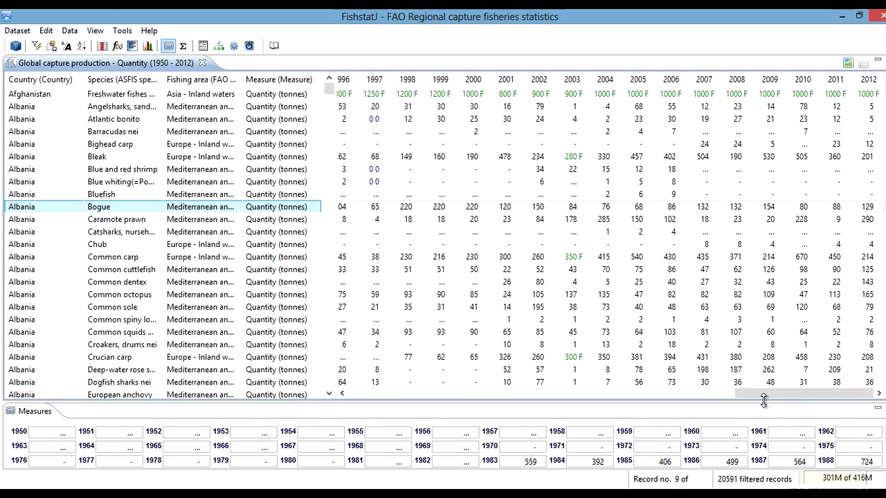
{"action": "left_click_drag", "start_coordinate": [763, 401], "coordinate": [775, 313]}
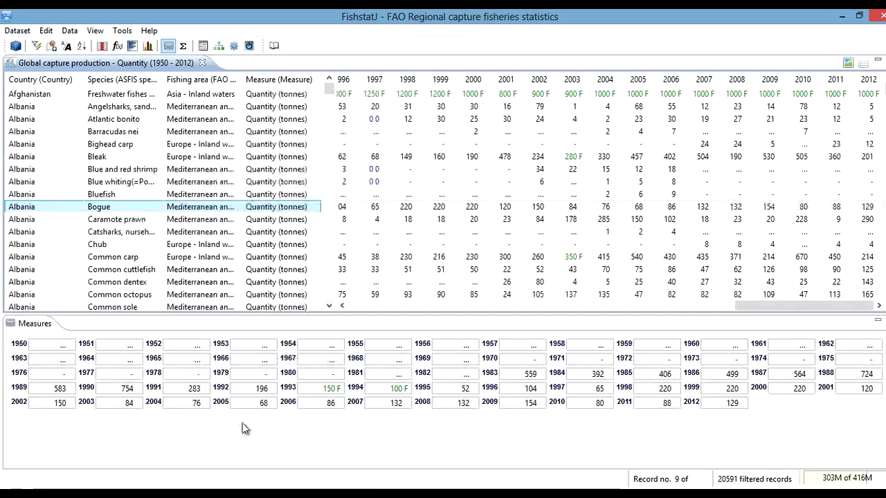
{"action": "left_click", "coordinate": [15, 47]}
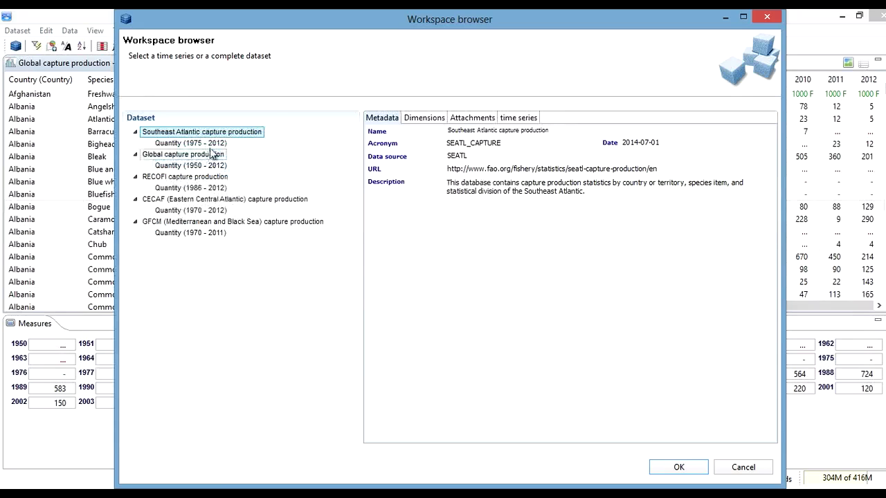
Step: Load Southeast Atlantic capture production Quantity (1975–2012) into a second tab
{"action": "left_click", "coordinate": [214, 144]}
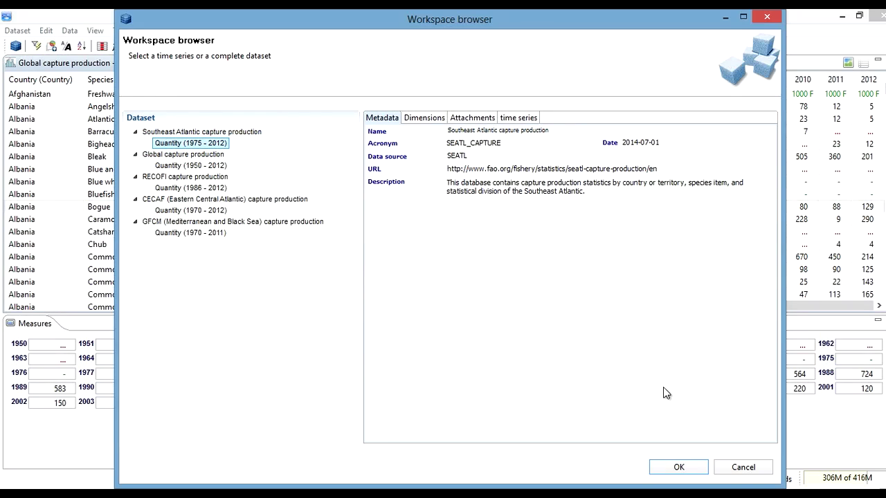
{"action": "left_click", "coordinate": [695, 470]}
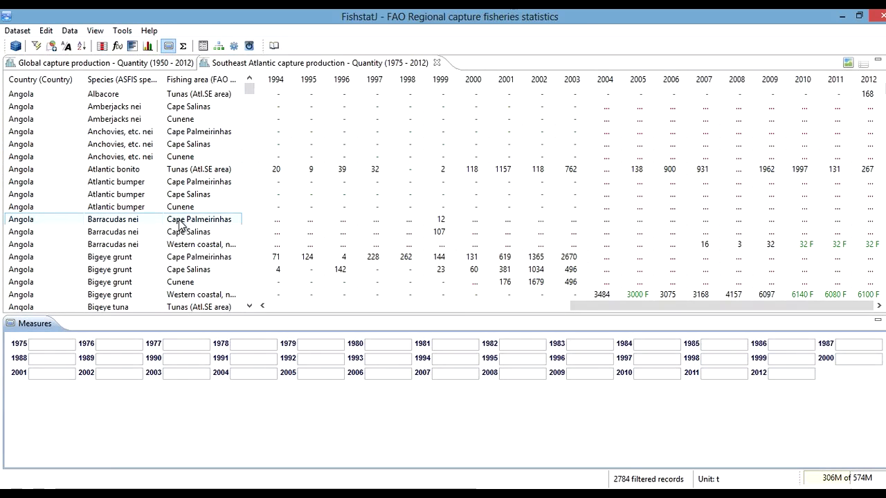
Step: Switch between the Global and Southeast Atlantic tabs and show Angola's Atlantic bonito yearly catches
{"action": "left_click", "coordinate": [150, 65]}
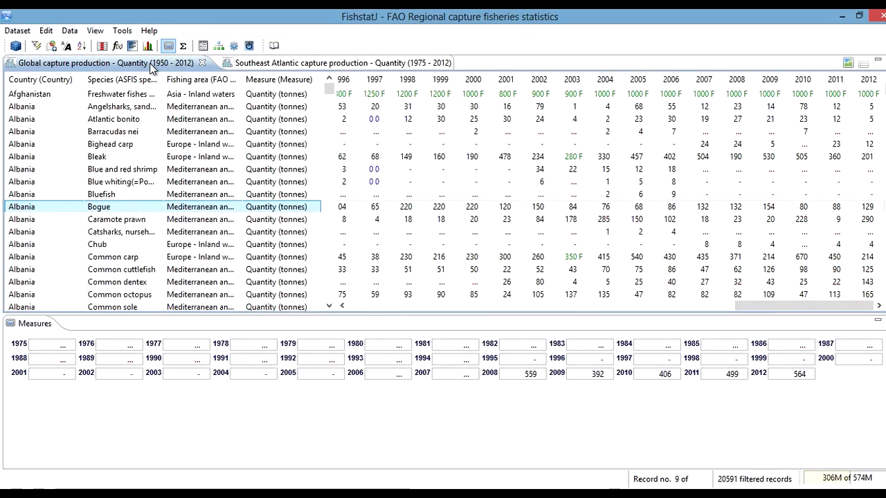
{"action": "left_click", "coordinate": [261, 63]}
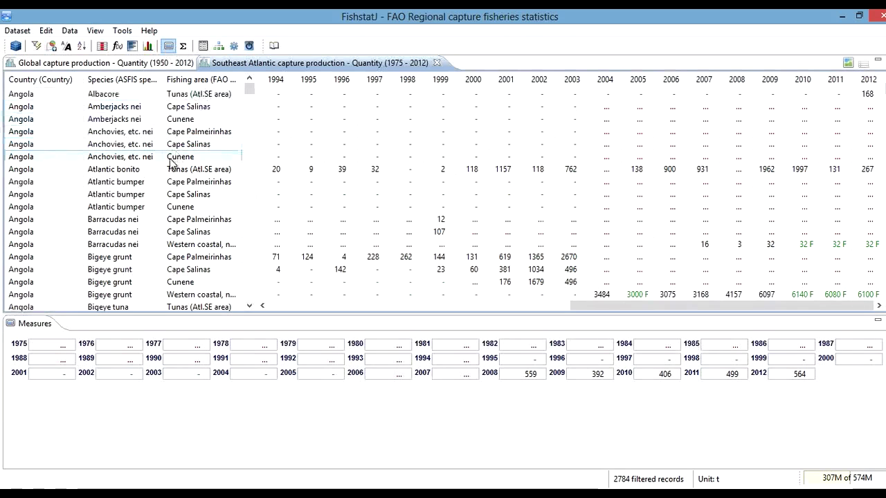
{"action": "left_click", "coordinate": [150, 170]}
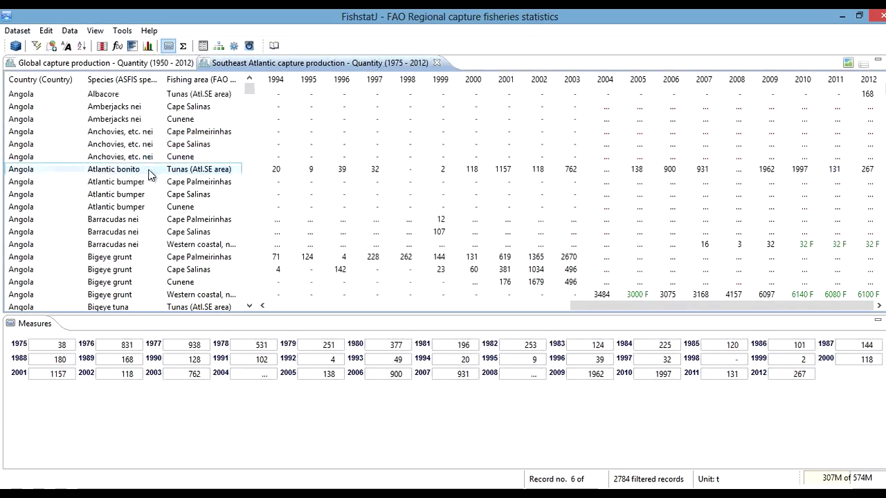